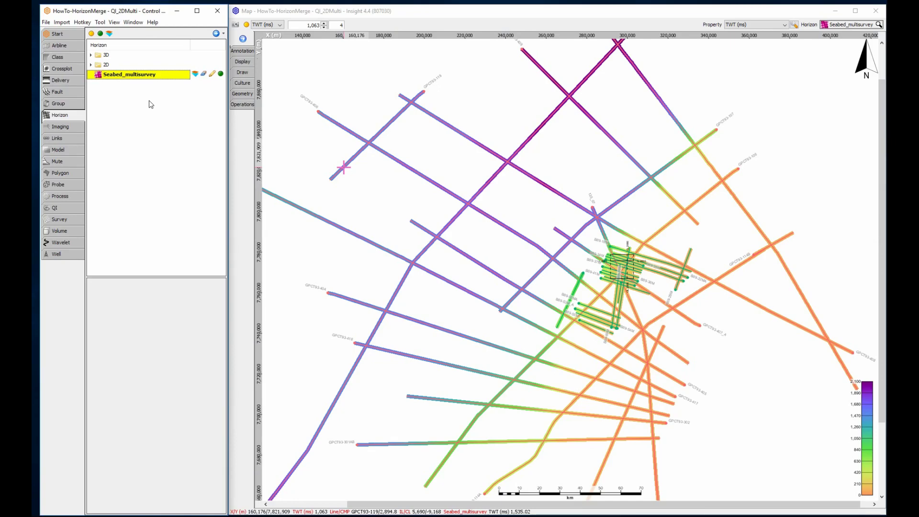
# - Inspect Seabed_multisurvey's configuration and survey extents, then close the Configure Horizon dialog
pyautogui.doubleClick(150, 76)
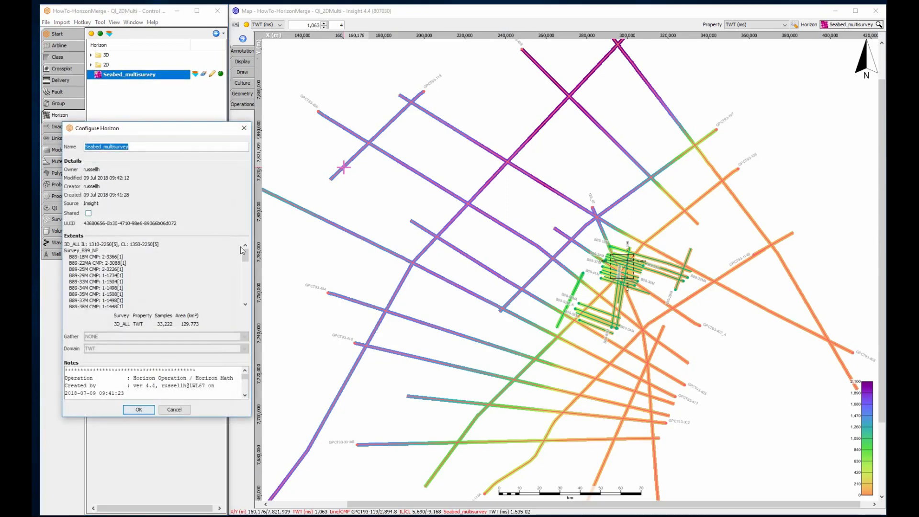
pyautogui.moveTo(245, 256); pyautogui.dragTo(245, 298)
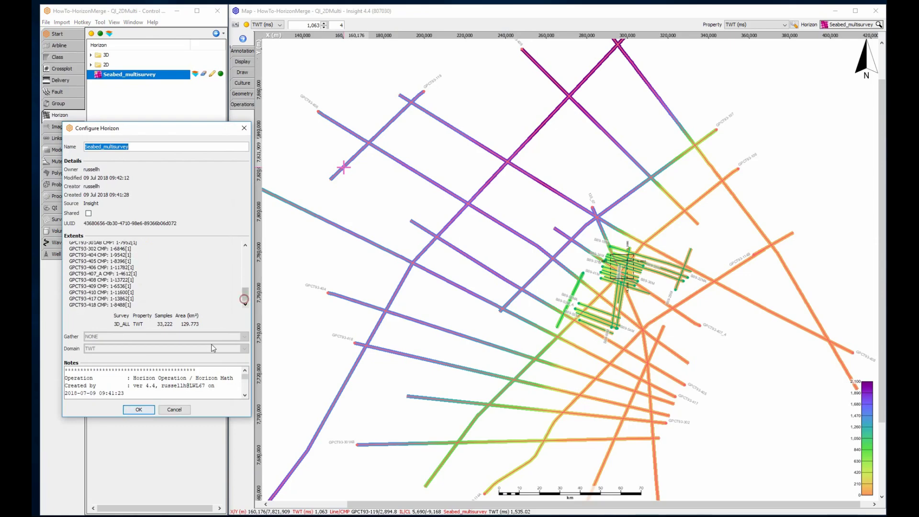
pyautogui.click(138, 410)
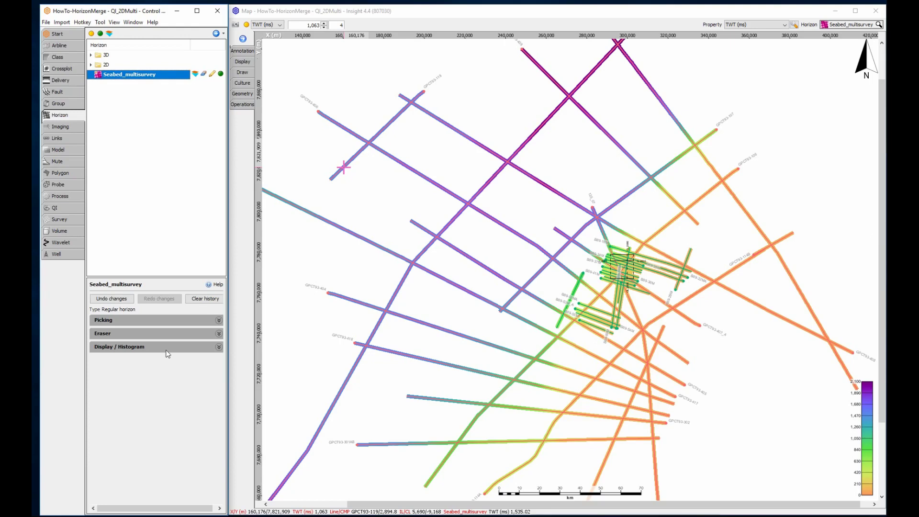
# - Try interpolating Seabed_multisurvey with Interpolate/Extrapolate and dismiss the multi-survey error
pyautogui.click(244, 104)
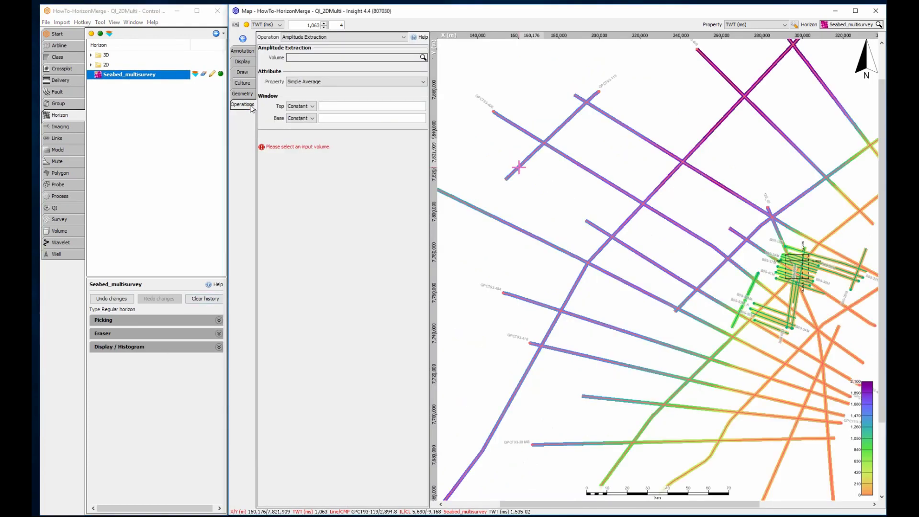
pyautogui.click(296, 33)
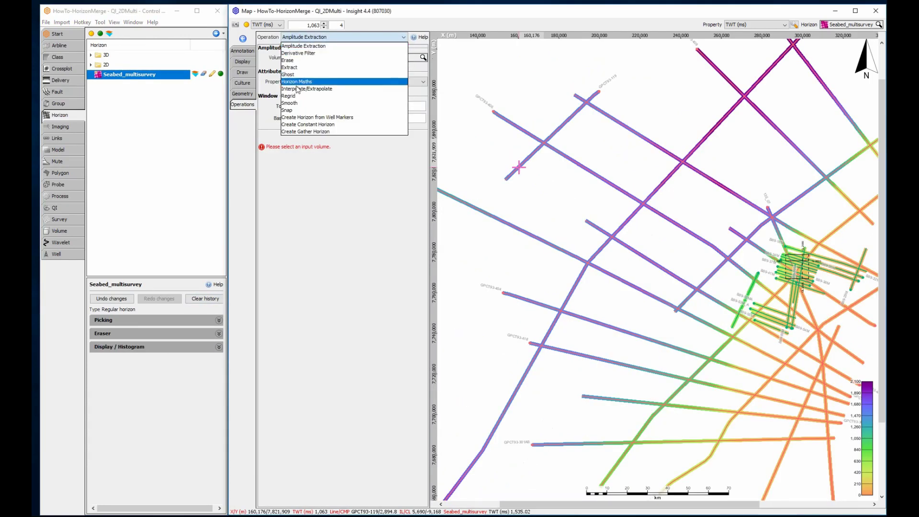
pyautogui.click(296, 88)
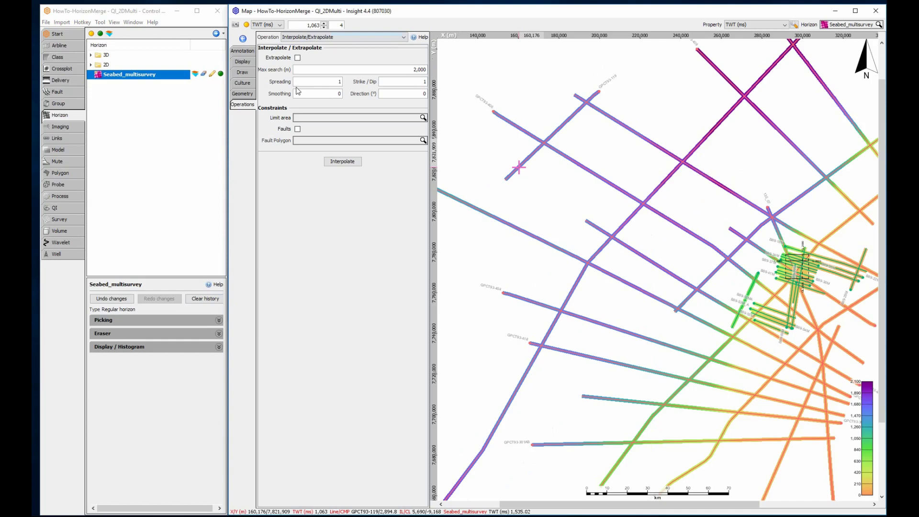
pyautogui.click(329, 162)
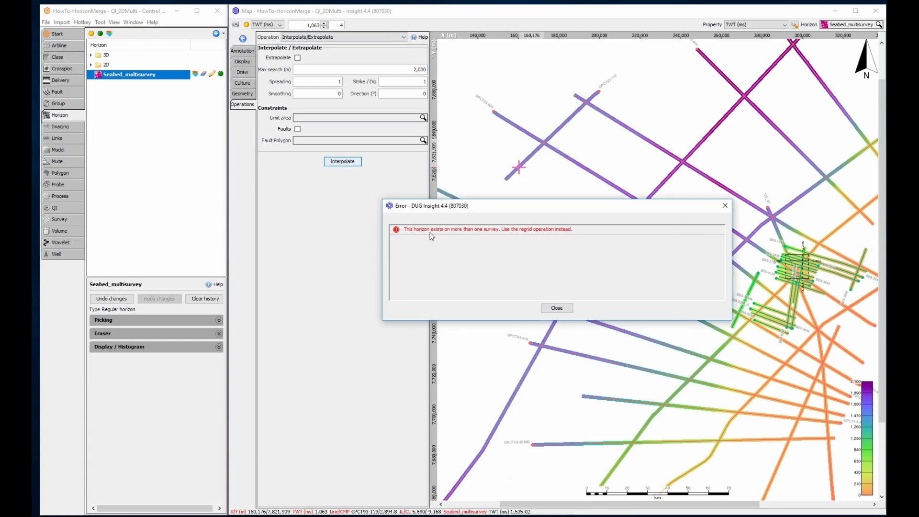
pyautogui.click(556, 308)
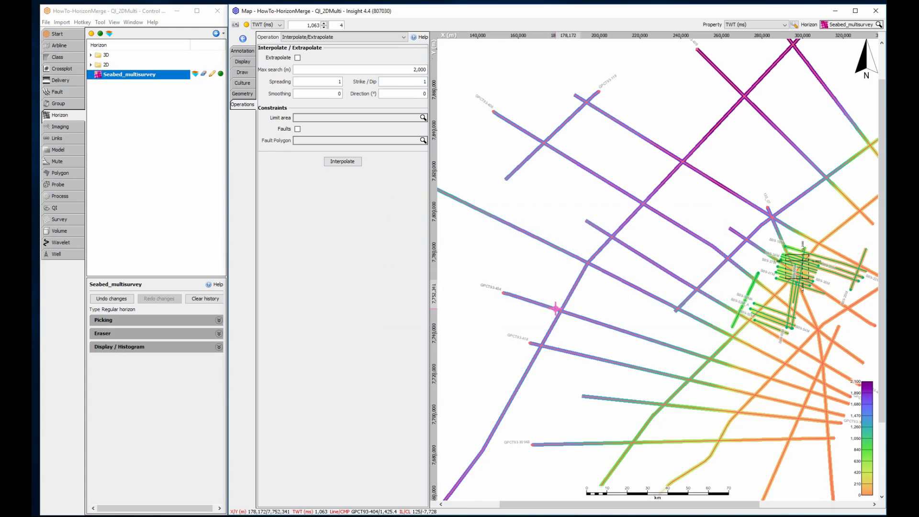
# - Switch the horizon operation to Regrid, with the X/Y grid spanning all three surveys
pyautogui.click(338, 39)
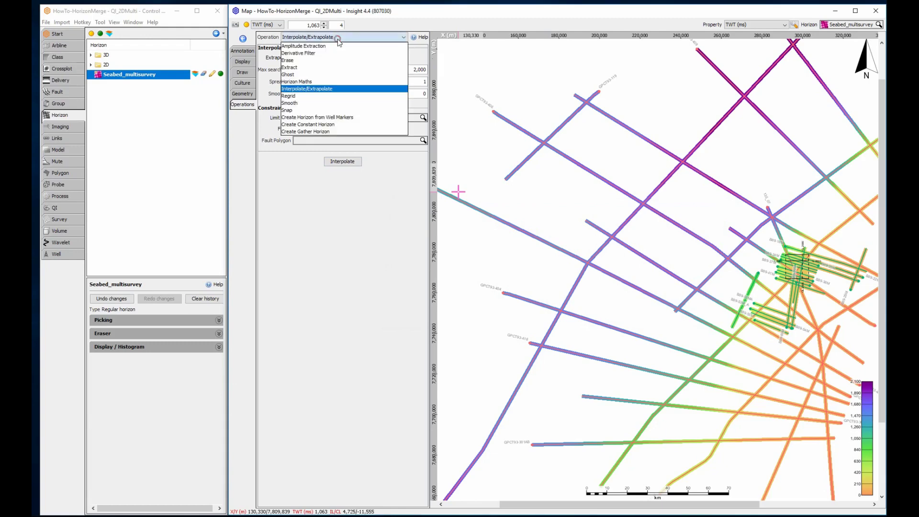
pyautogui.click(325, 96)
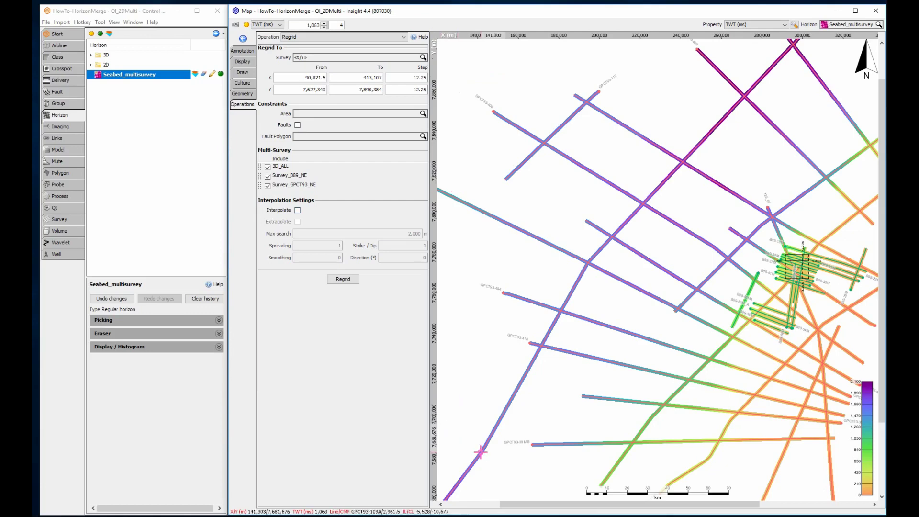
pyautogui.rightClick(481, 452)
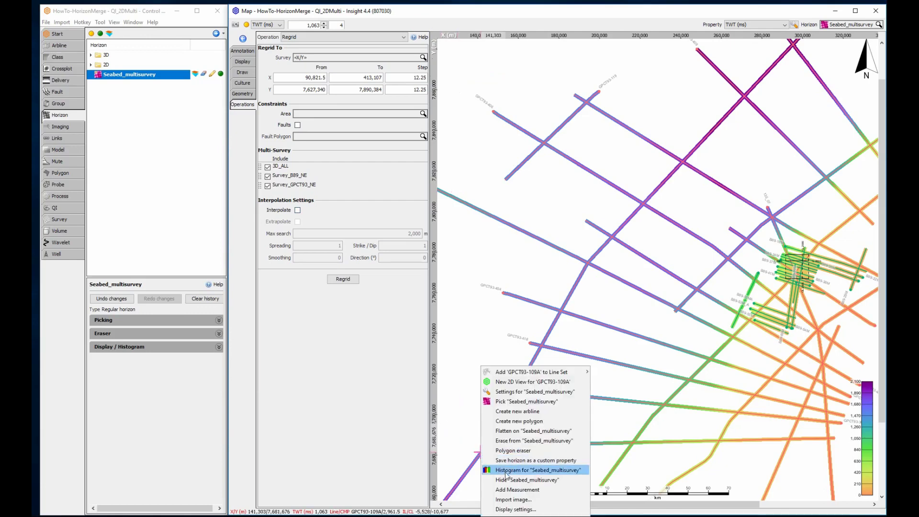
# - Measure the map's east-west span with a 200 km measurement line
pyautogui.click(511, 489)
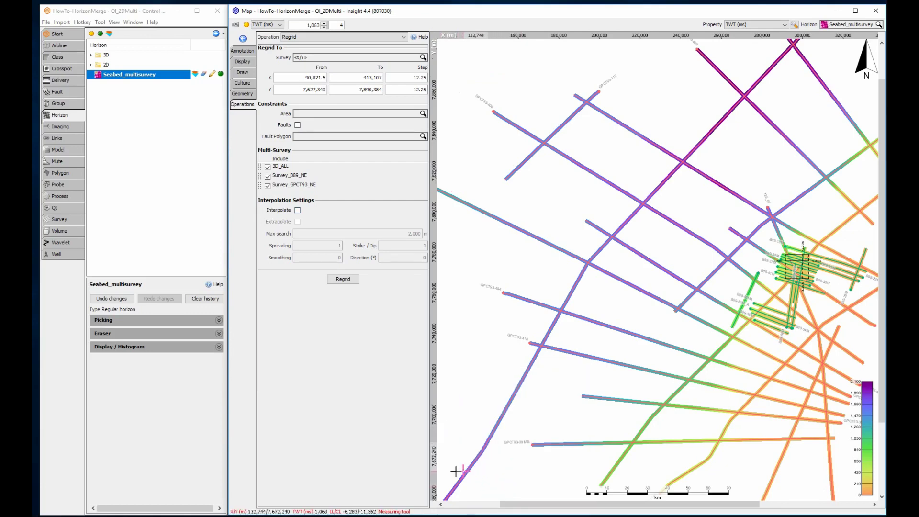
pyautogui.moveTo(452, 471); pyautogui.dragTo(782, 470)
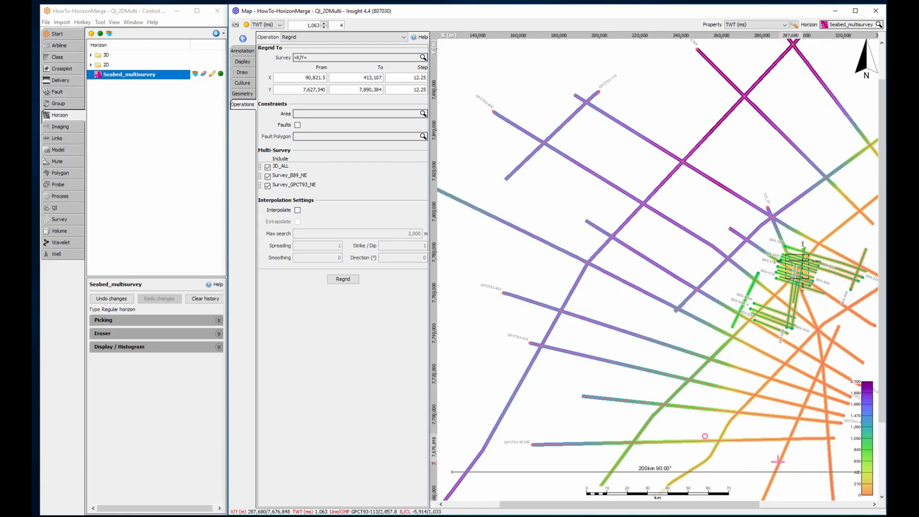
pyautogui.click(403, 78)
# - Regrid at 500 m X and Y steps and save as Seabed_multisurvey XY
pyautogui.hotkey('ctrl', 'a')
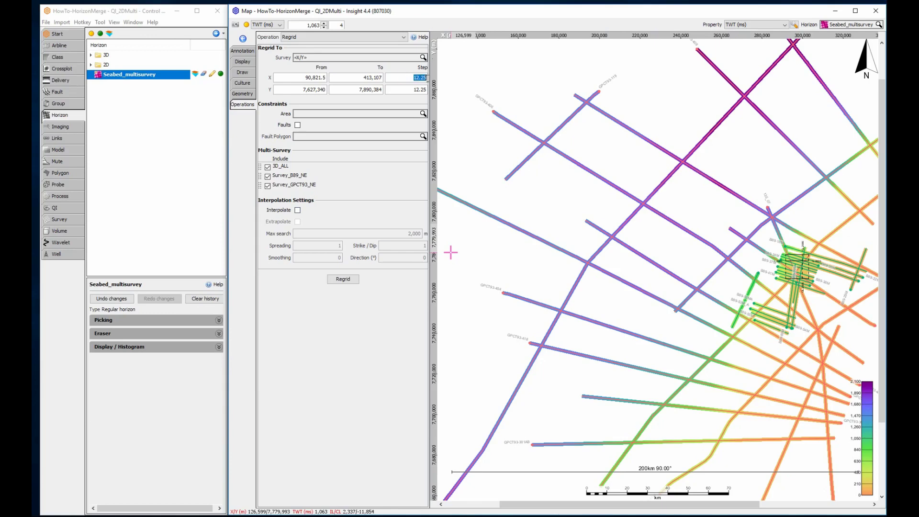
pyautogui.write('500')
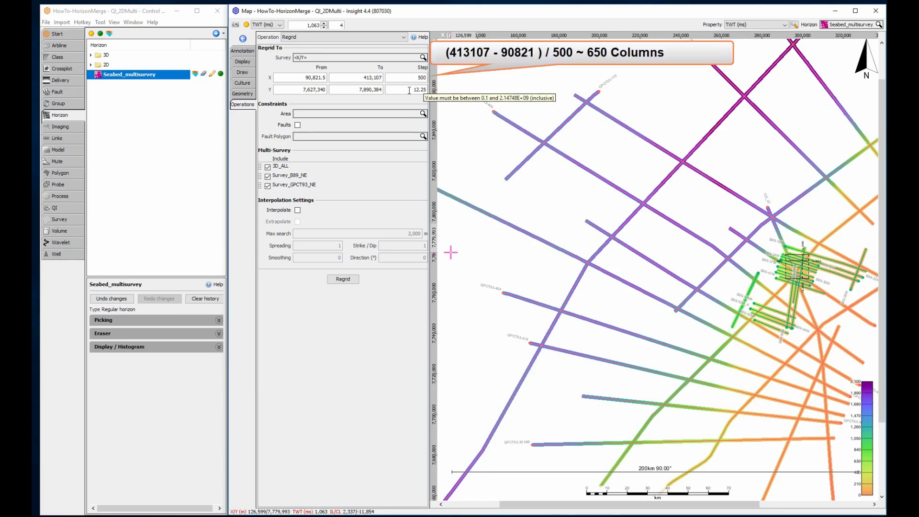
pyautogui.click(424, 90)
pyautogui.hotkey('ctrl', 'a')
pyautogui.write('5')
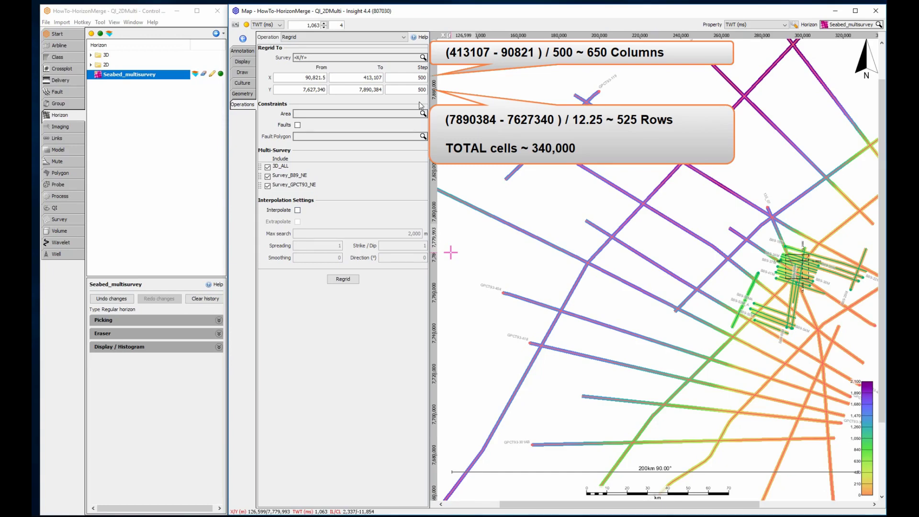
pyautogui.click(352, 279)
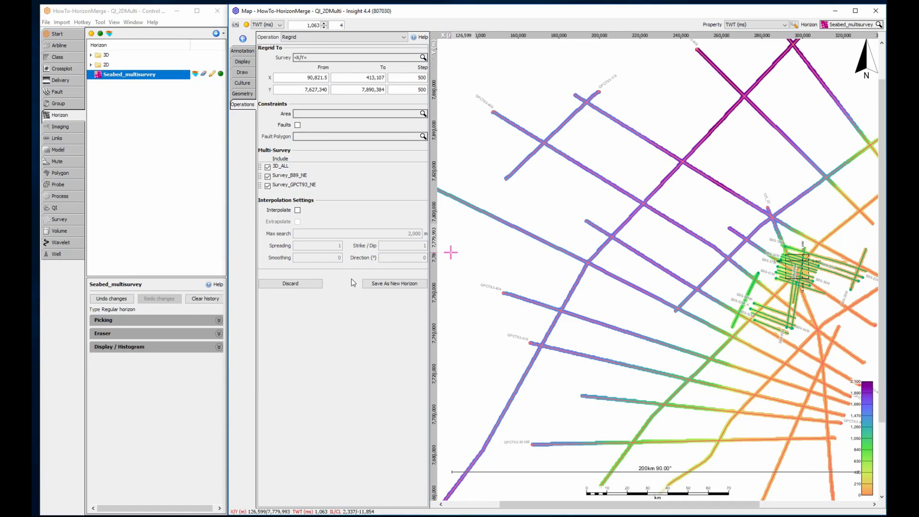
pyautogui.click(375, 283)
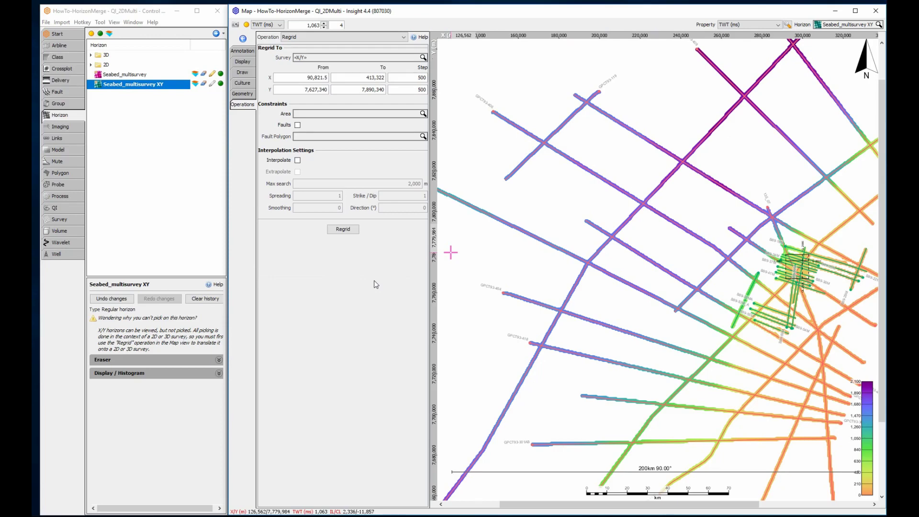
# - Run Interpolate/Extrapolate on Seabed_multisurvey XY with a 2,000 m max search distance
pyautogui.click(303, 38)
pyautogui.click(300, 87)
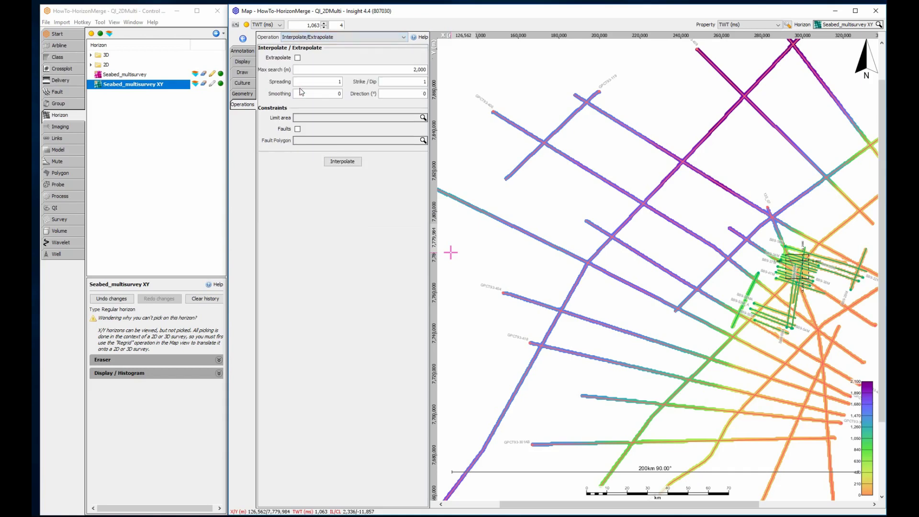
pyautogui.click(336, 161)
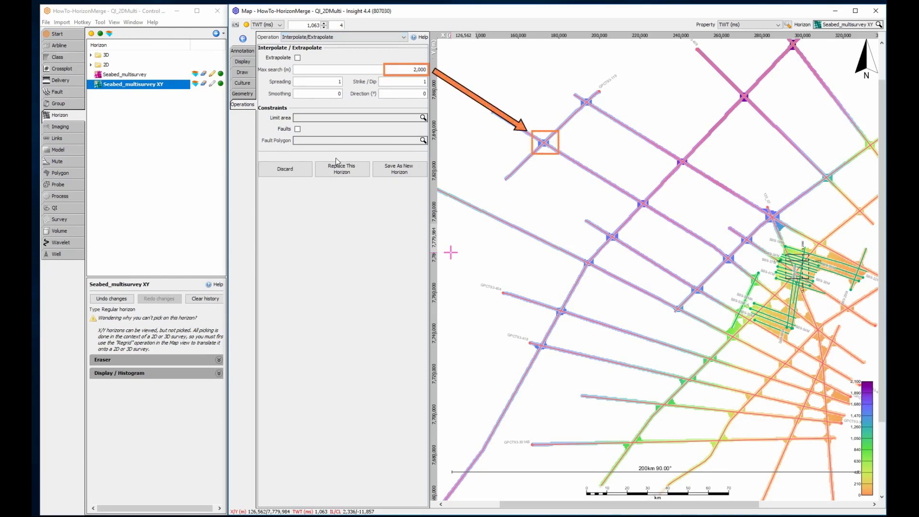
pyautogui.click(302, 171)
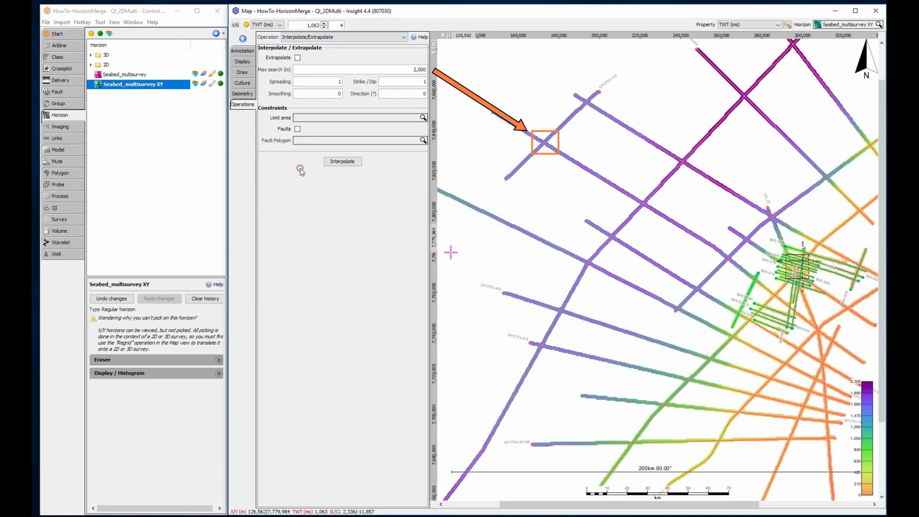
pyautogui.rightClick(518, 208)
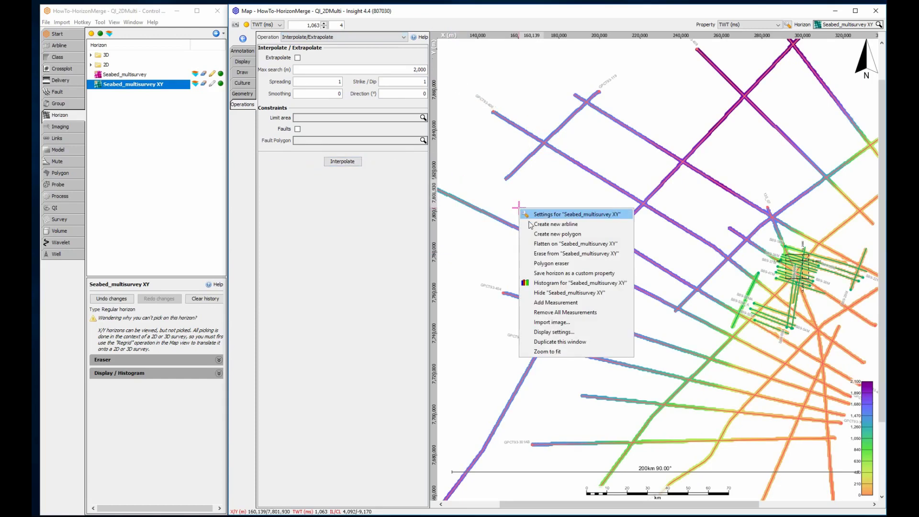
# - Measure the line spacing, then interpolate with a 40,000 m max search and save it as a new horizon
pyautogui.click(549, 302)
pyautogui.moveTo(534, 234); pyautogui.dragTo(583, 171)
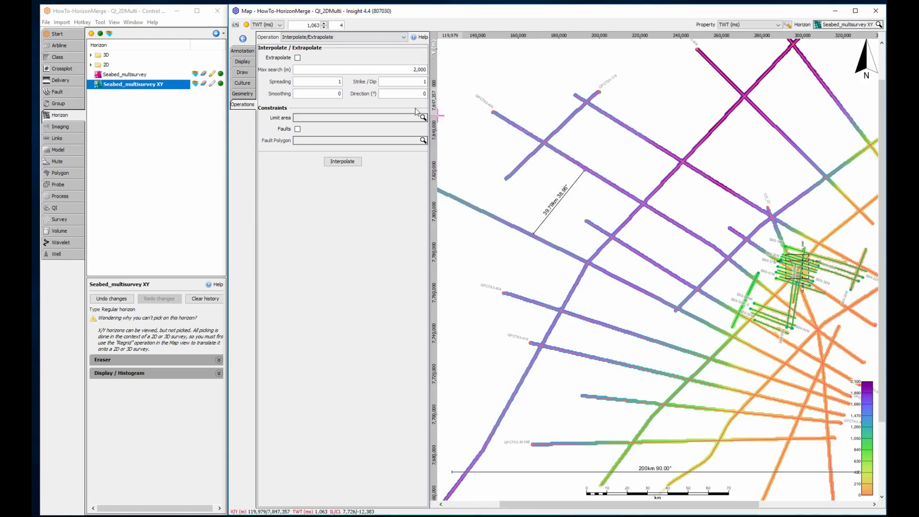
pyautogui.tripleClick(399, 68)
pyautogui.write('40000')
pyautogui.click(349, 162)
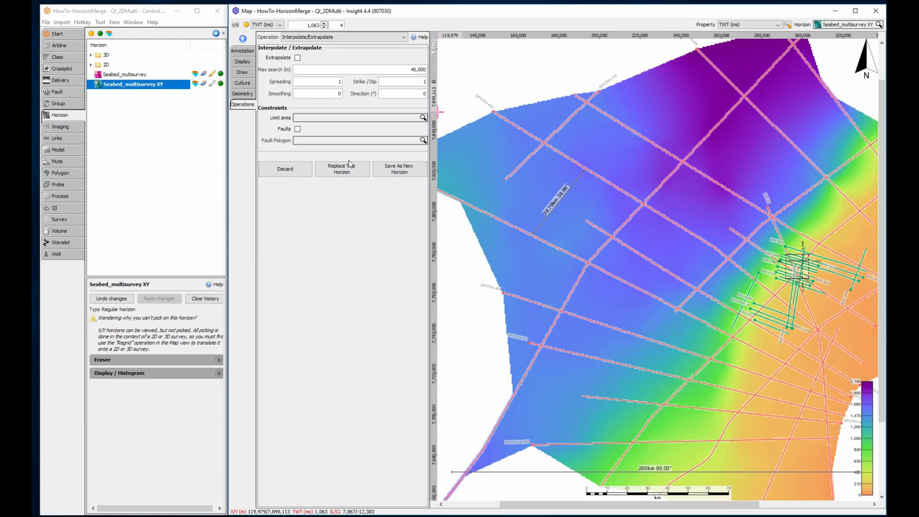
pyautogui.click(389, 167)
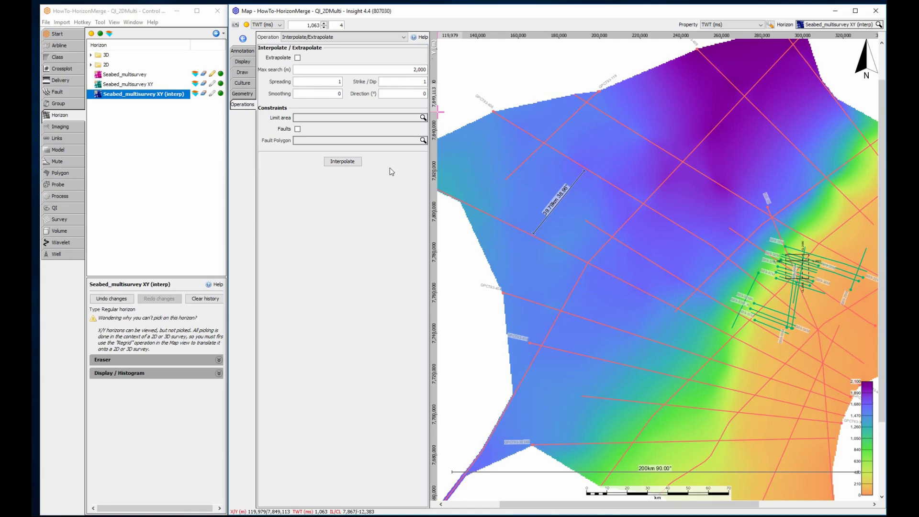
# - Regrid the interpolated horizon onto Survey_GPCT93_NE and save it as a new horizon
pyautogui.click(349, 38)
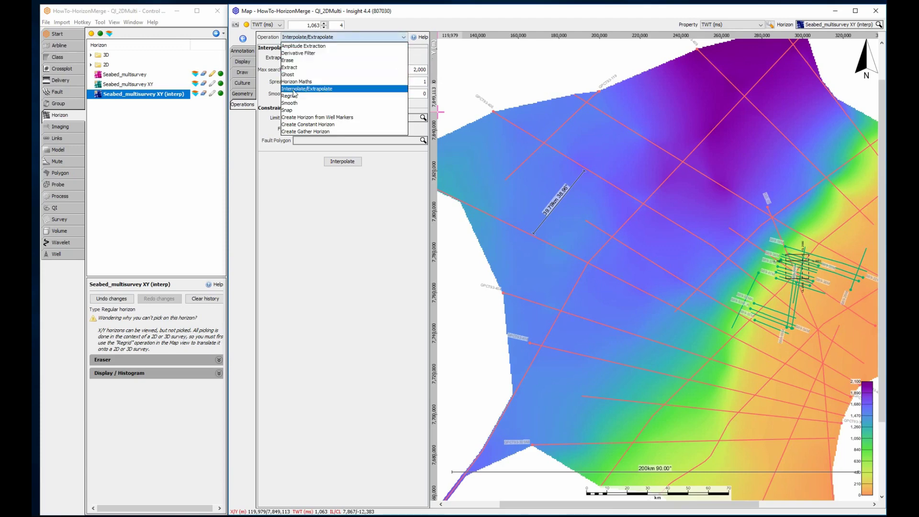
pyautogui.click(293, 96)
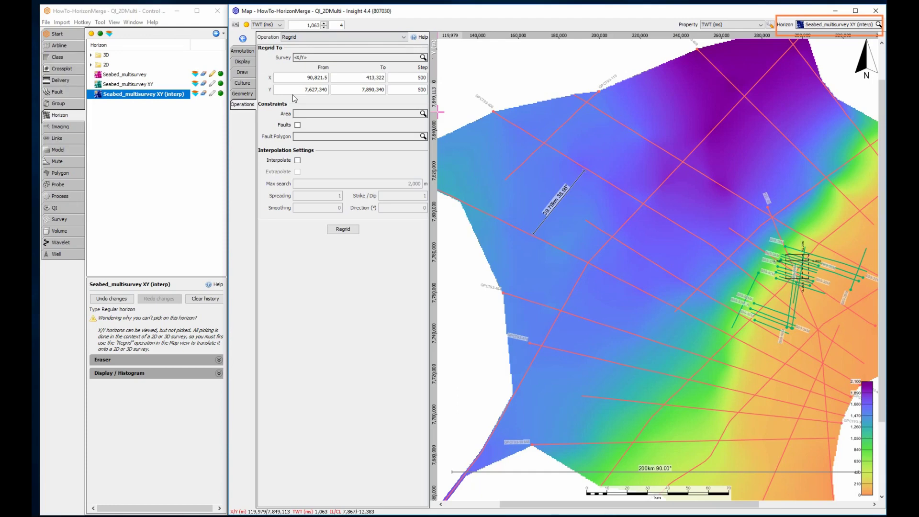
pyautogui.click(308, 57)
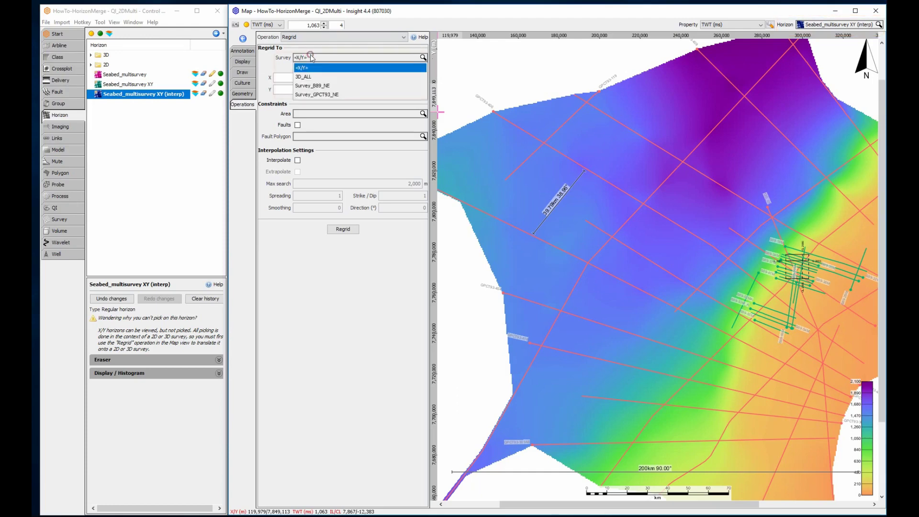
pyautogui.click(306, 94)
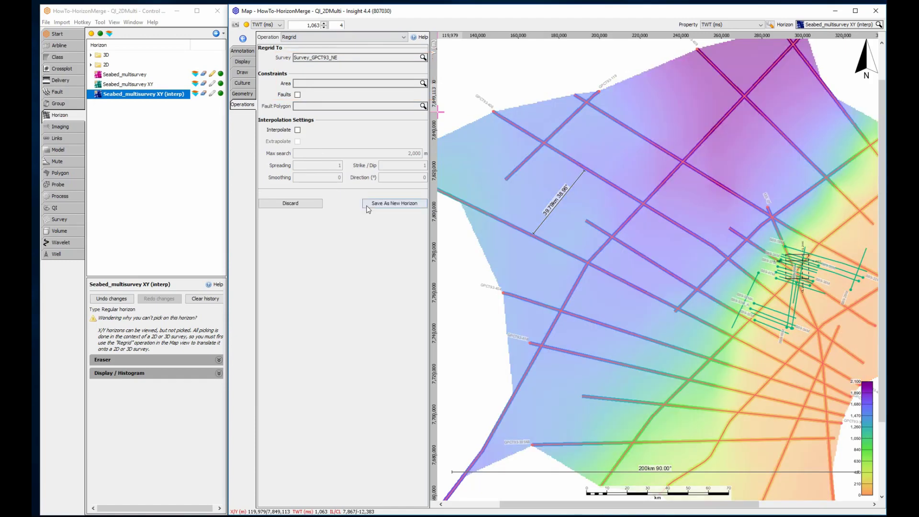
pyautogui.click(367, 206)
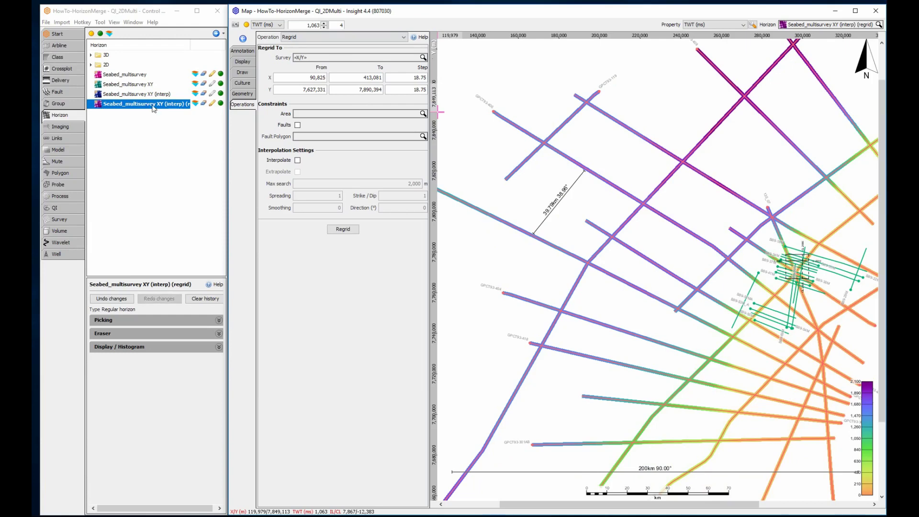
# - Rename the new horizon to Seabed_multisurvey 2Dregional
pyautogui.doubleClick(152, 105)
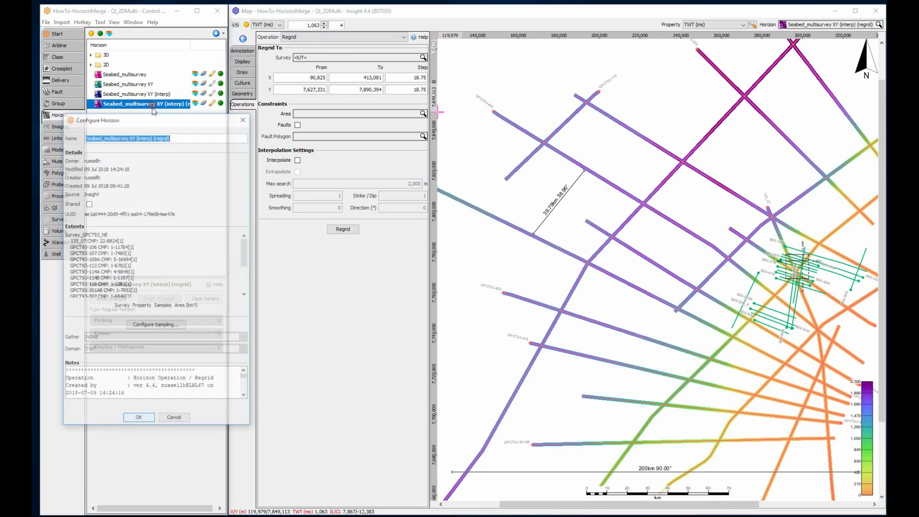
pyautogui.moveTo(130, 137); pyautogui.dragTo(179, 139)
pyautogui.write('2Dregional')
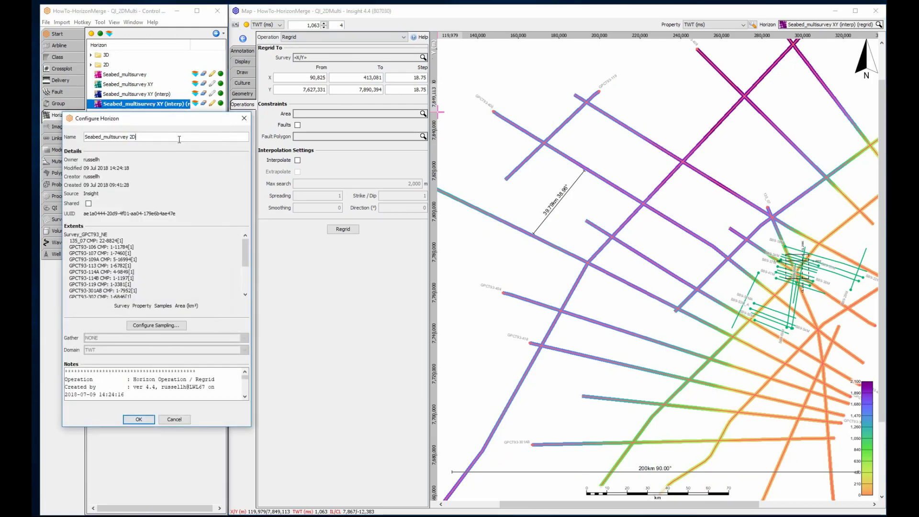
pyautogui.click(143, 416)
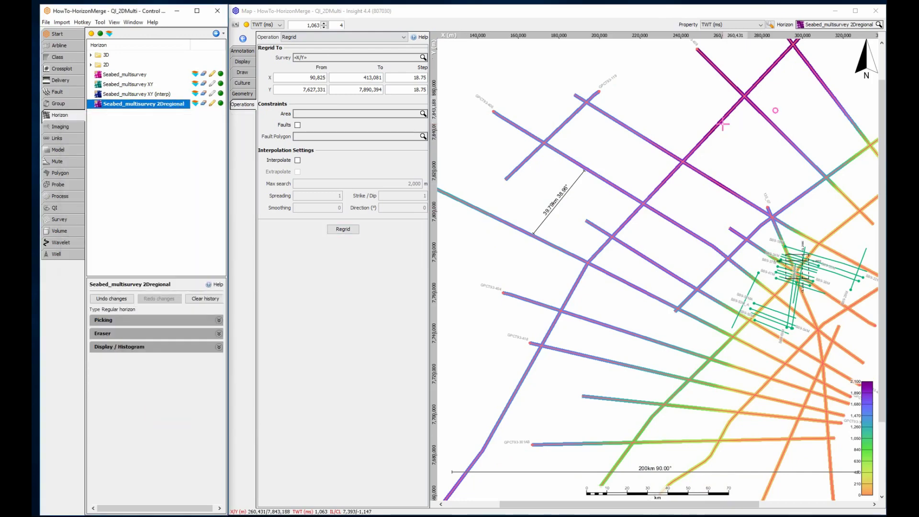
pyautogui.click(838, 27)
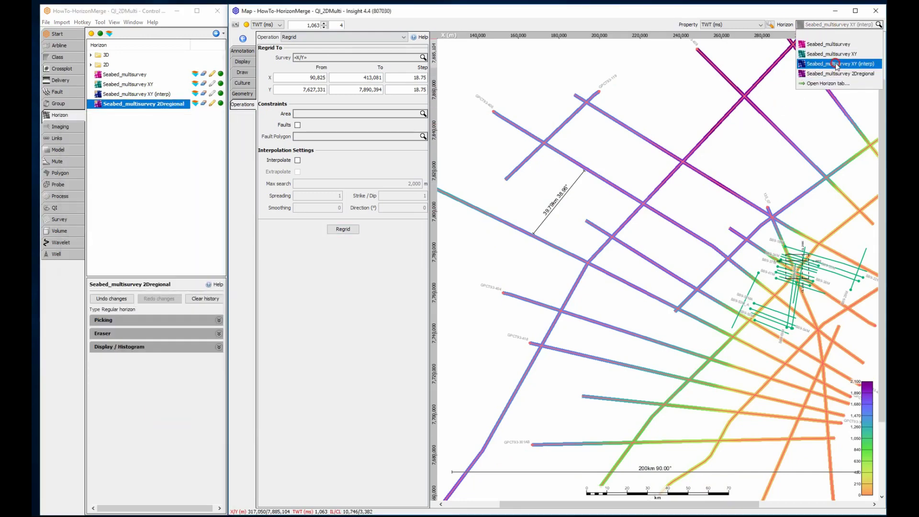
# - Regrid Seabed_multisurvey XY (interp) onto Survey_B89_NE and save it as a new horizon
pyautogui.click(837, 63)
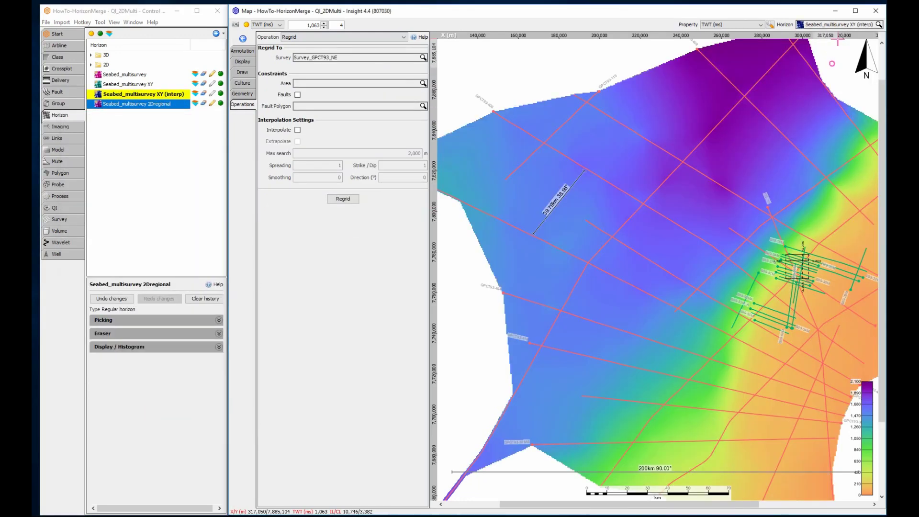
pyautogui.click(373, 59)
pyautogui.click(341, 85)
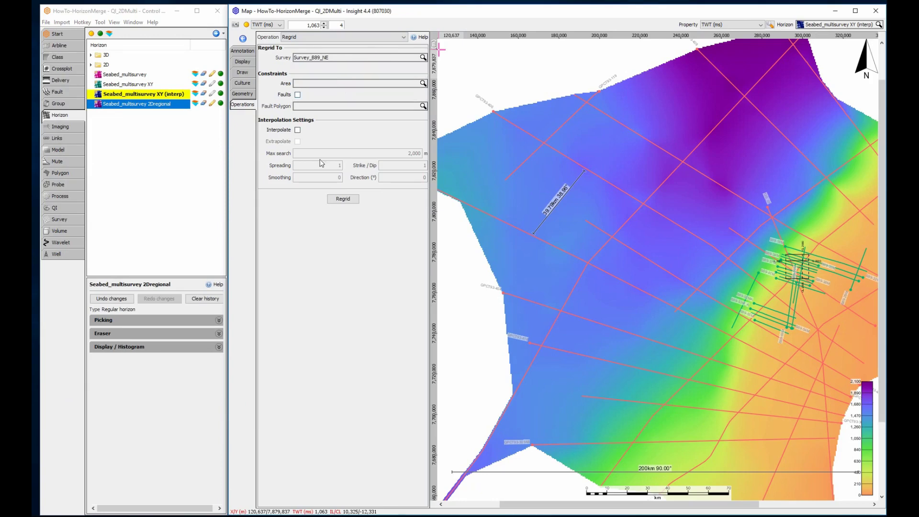
pyautogui.click(337, 204)
pyautogui.click(375, 202)
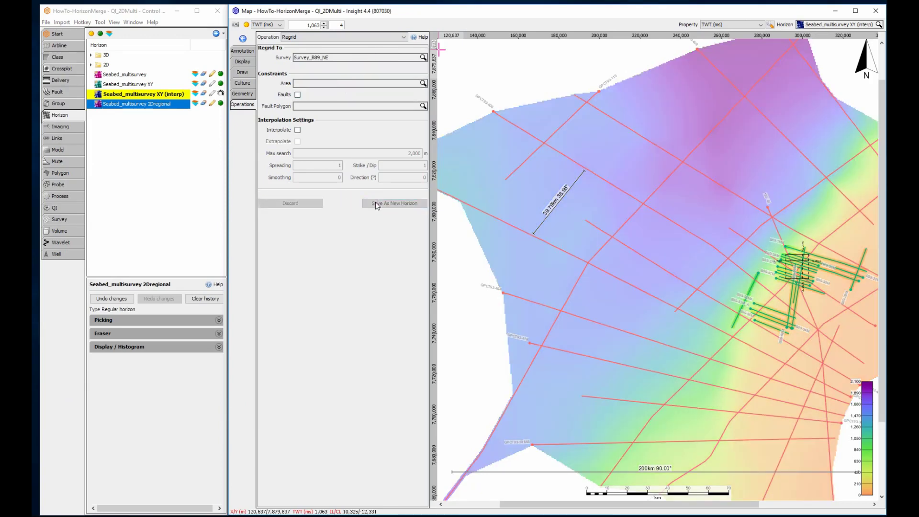
# - Rename the new horizon to Seabed_multisurvey 2Dlocal
pyautogui.doubleClick(172, 114)
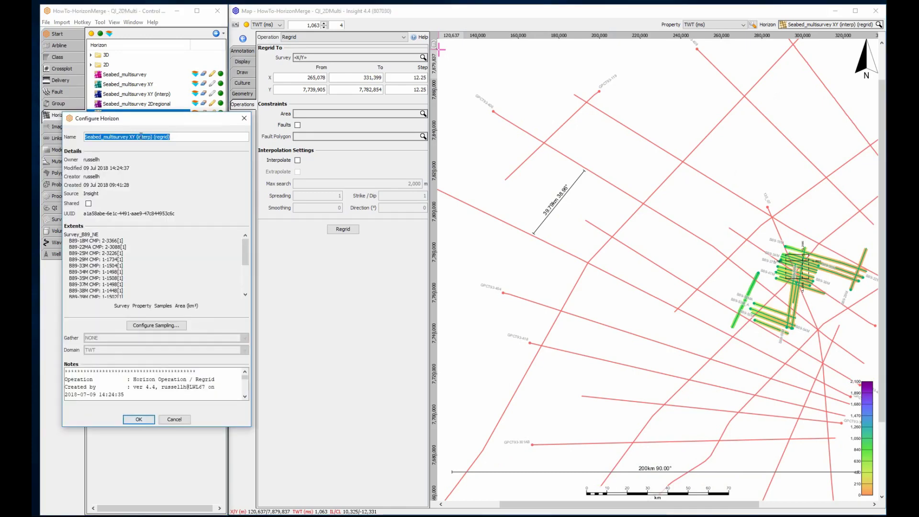
pyautogui.doubleClick(130, 137)
pyautogui.hotkey('shift', 'End')
pyautogui.write('2Dlocal')
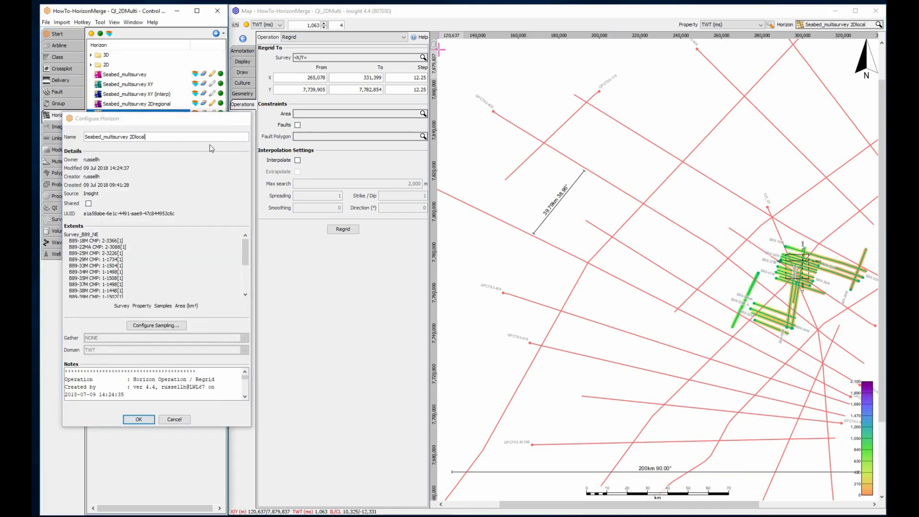
pyautogui.press('Return')
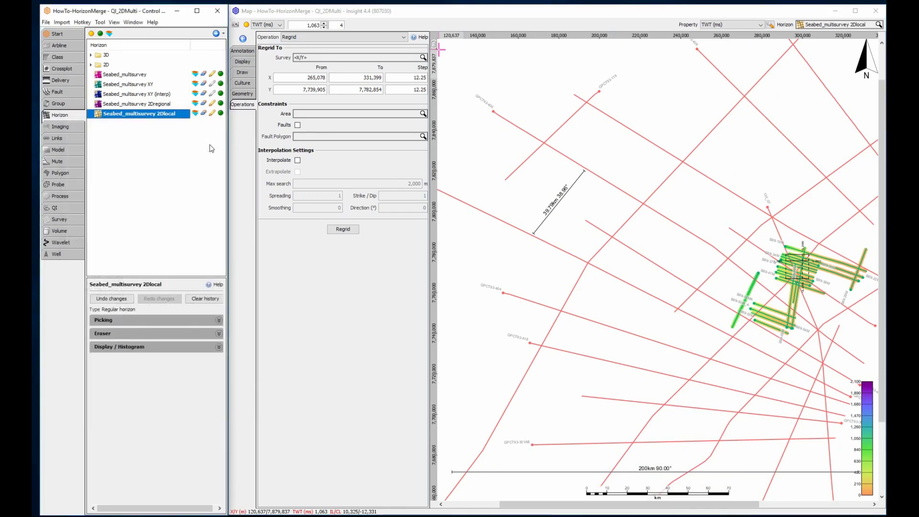
pyautogui.click(824, 25)
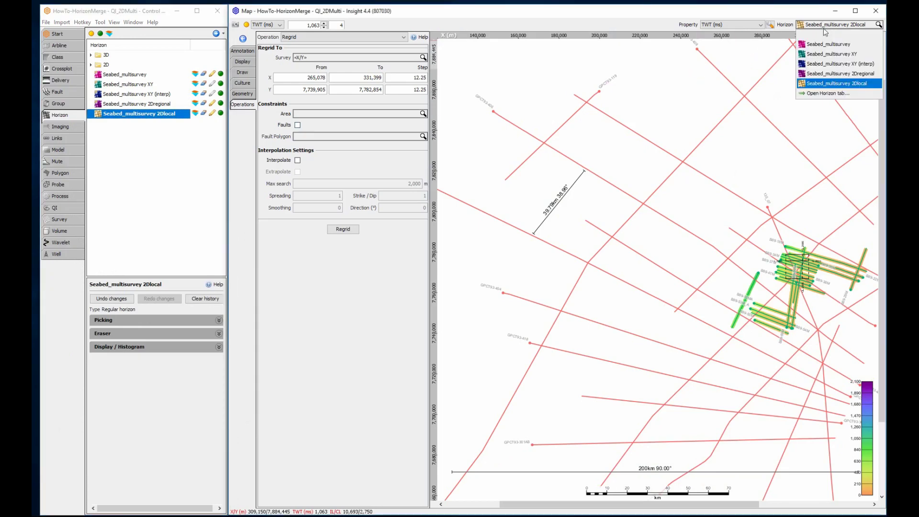
# - Regrid Seabed_multisurvey XY (interp) onto 3D_ALL and save the result as a new horizon
pyautogui.click(824, 64)
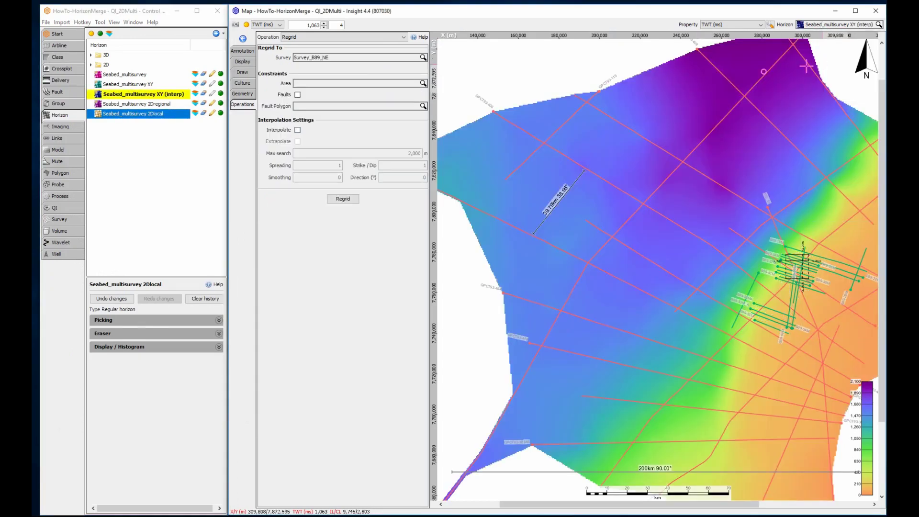
pyautogui.click(368, 57)
pyautogui.click(334, 77)
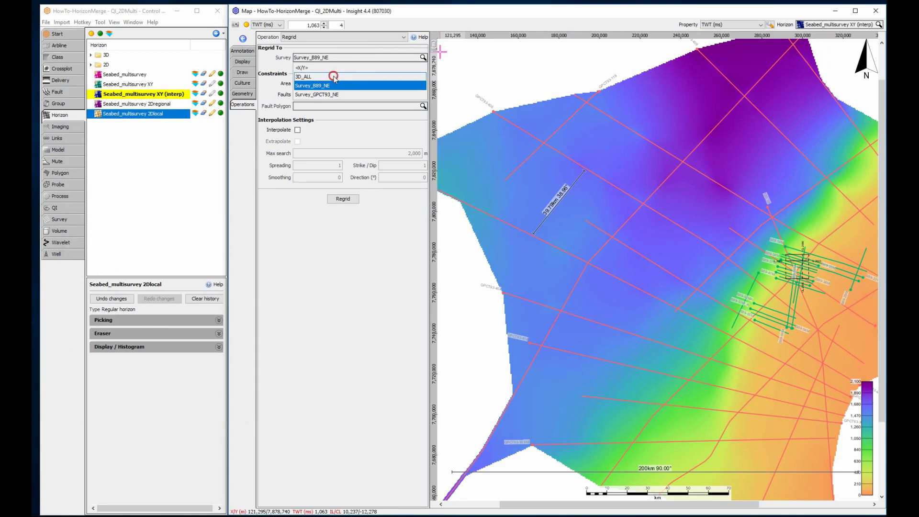
pyautogui.click(331, 230)
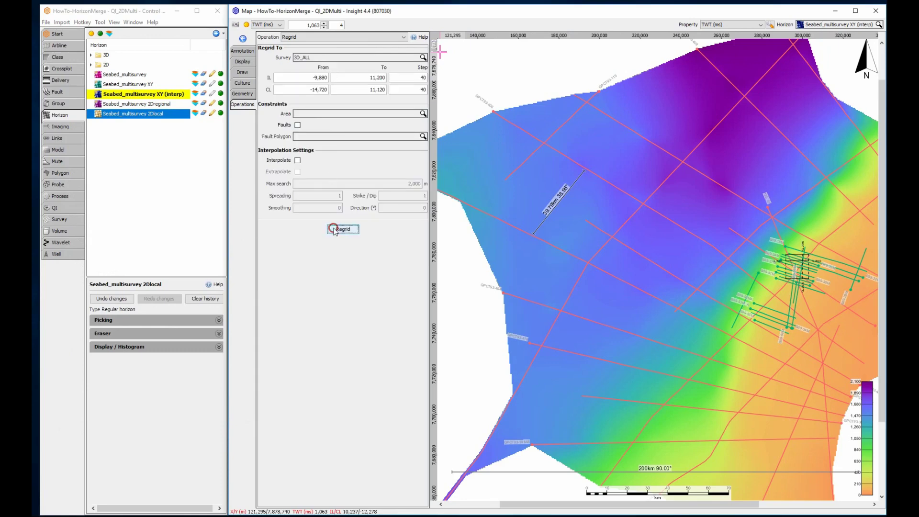
pyautogui.click(375, 234)
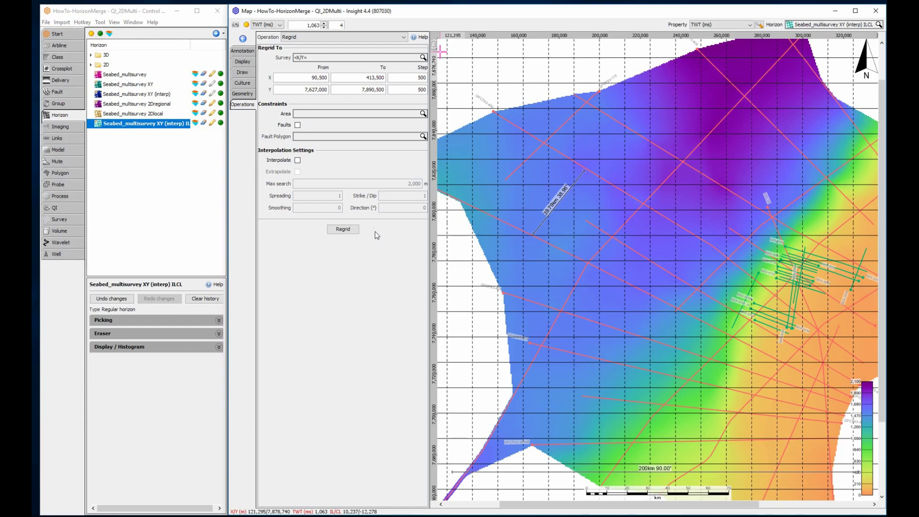
# - Delete the resulting Seabed_multisurvey XY (interp) ILCL horizon
pyautogui.rightClick(148, 125)
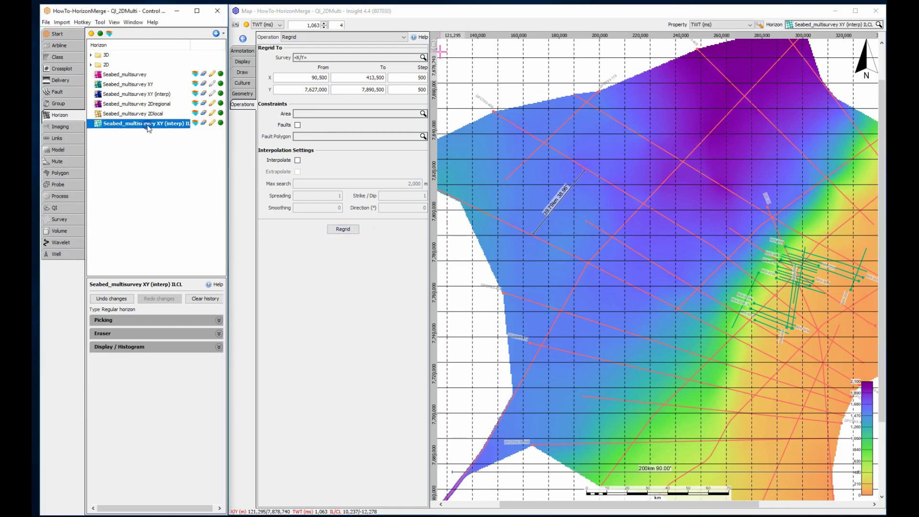
pyautogui.click(170, 250)
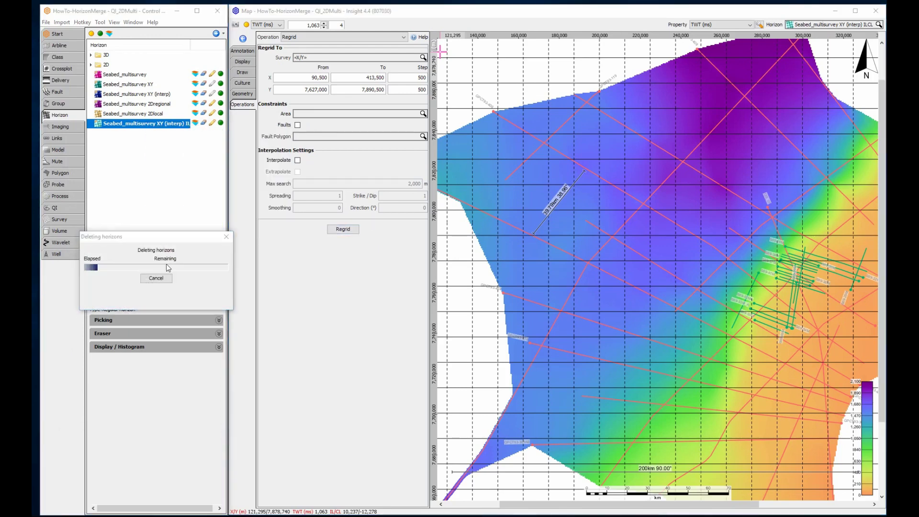
pyautogui.click(152, 283)
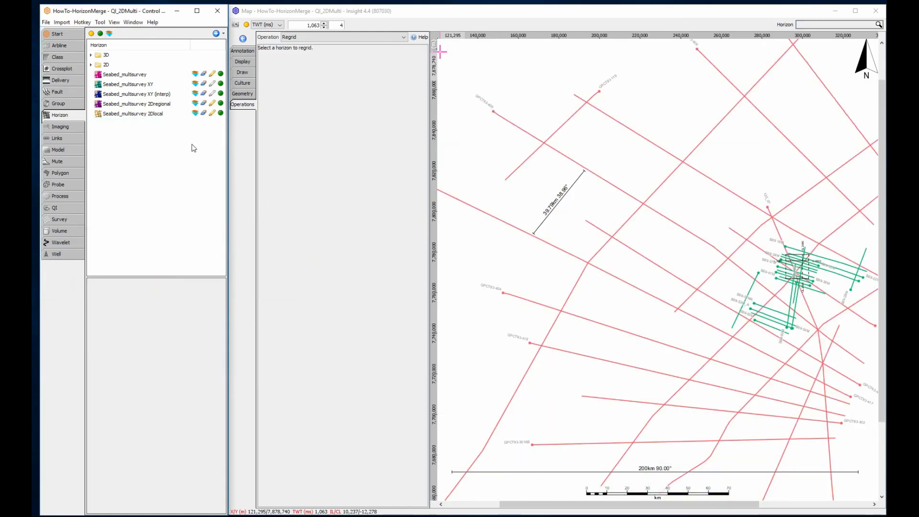
# - Regrid the interpolated XY seabed horizon onto 3D_ALL, constrained to the 3D_AOI polygon
pyautogui.click(825, 25)
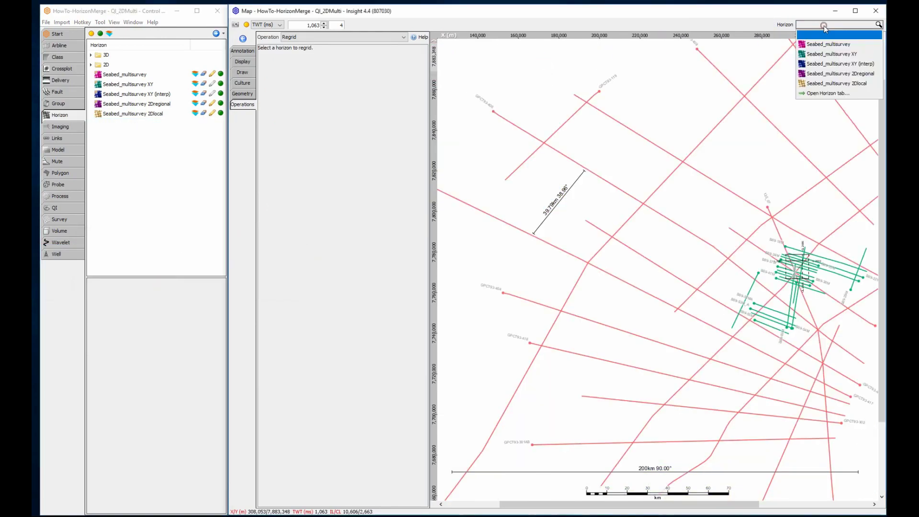
pyautogui.click(832, 64)
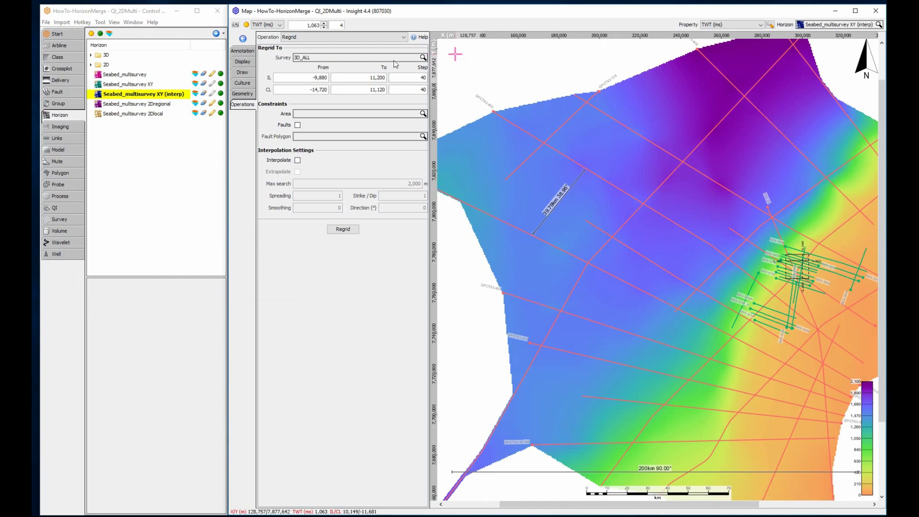
pyautogui.click(342, 115)
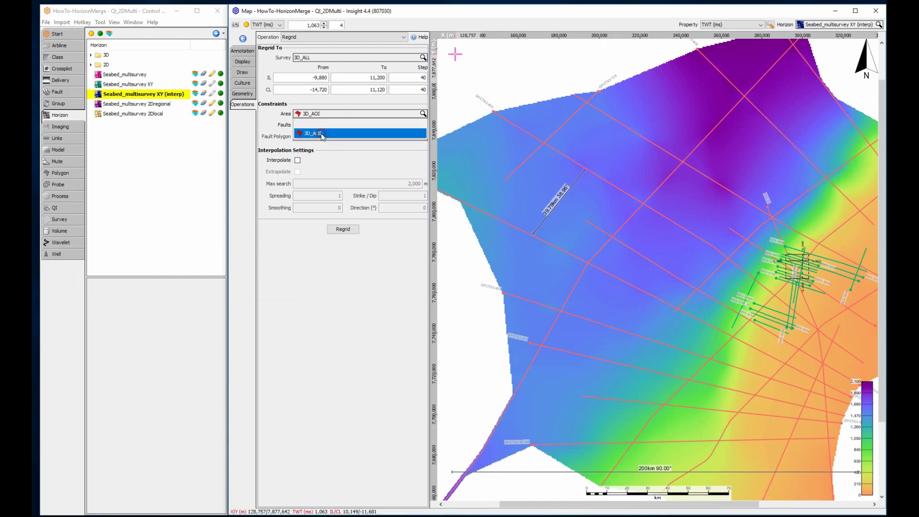
pyautogui.click(322, 135)
pyautogui.click(333, 230)
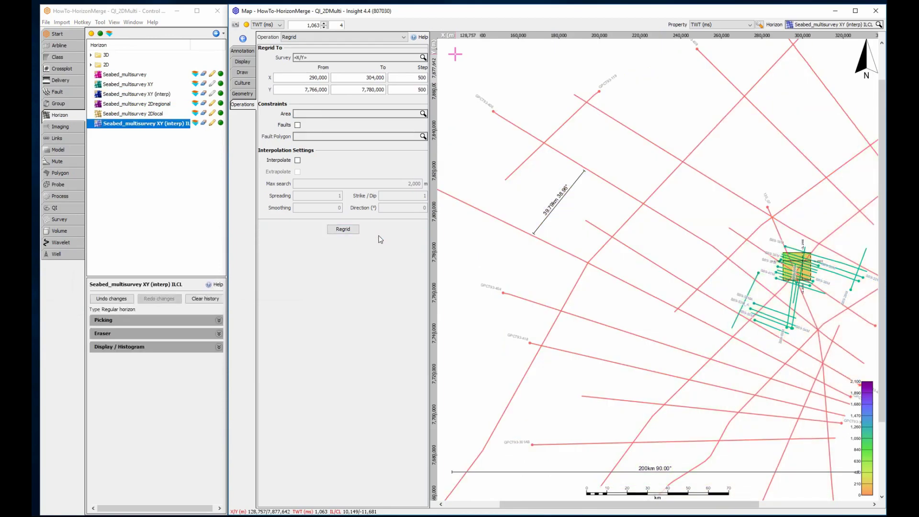
# - Rename the new regridded horizon to 'Seabed_multisurvey 3D'
pyautogui.doubleClick(151, 123)
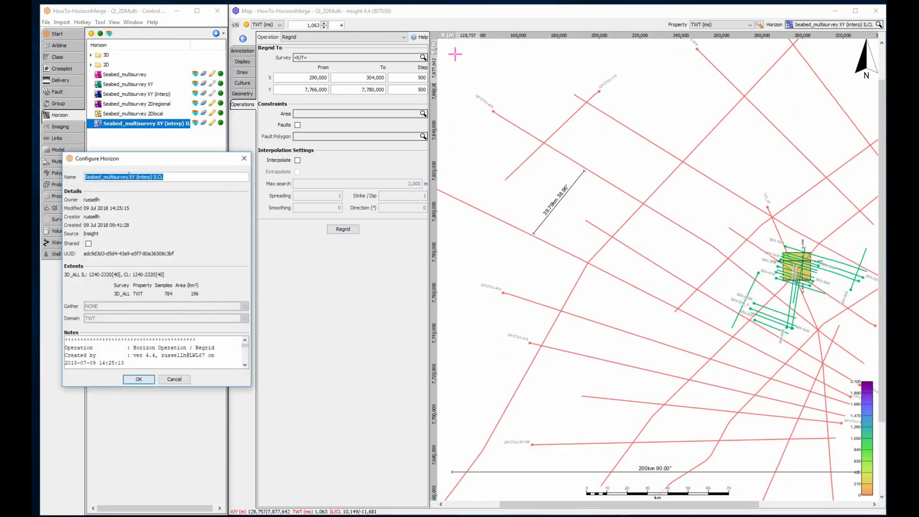
pyautogui.moveTo(130, 177); pyautogui.dragTo(166, 178)
pyautogui.write('3D')
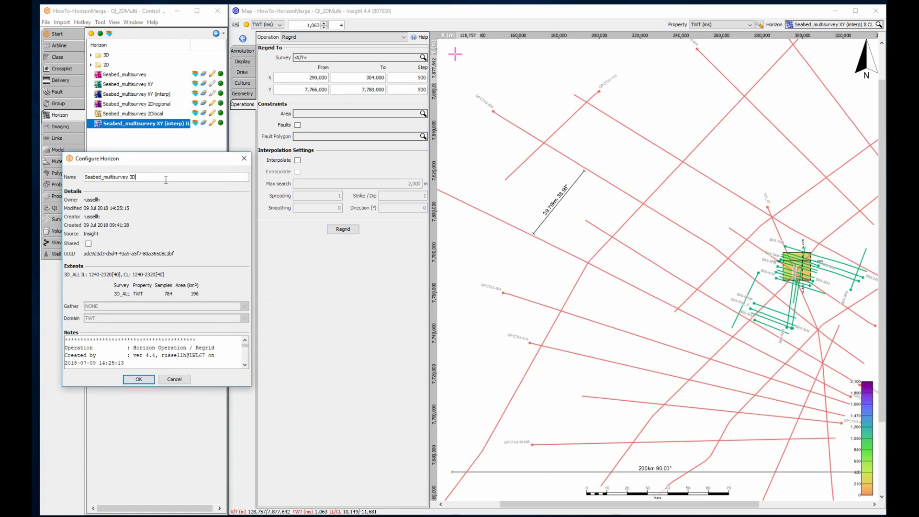
pyautogui.press('Return')
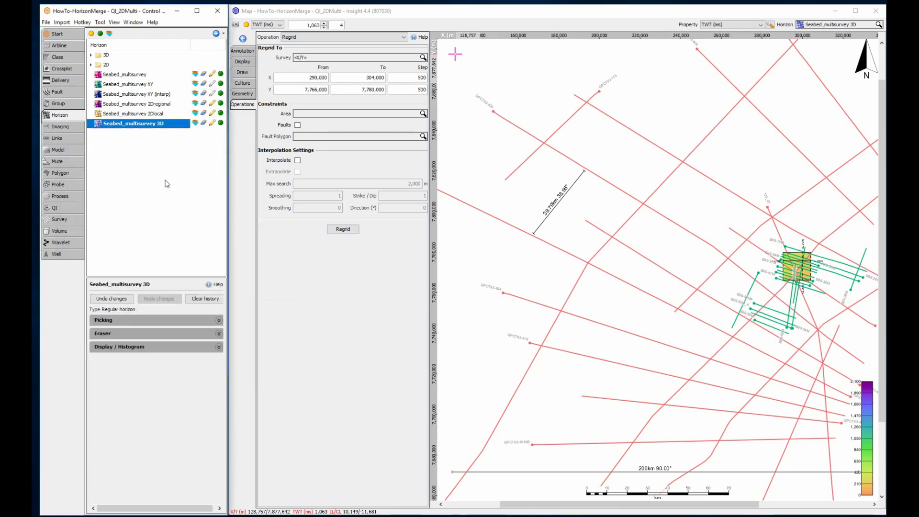